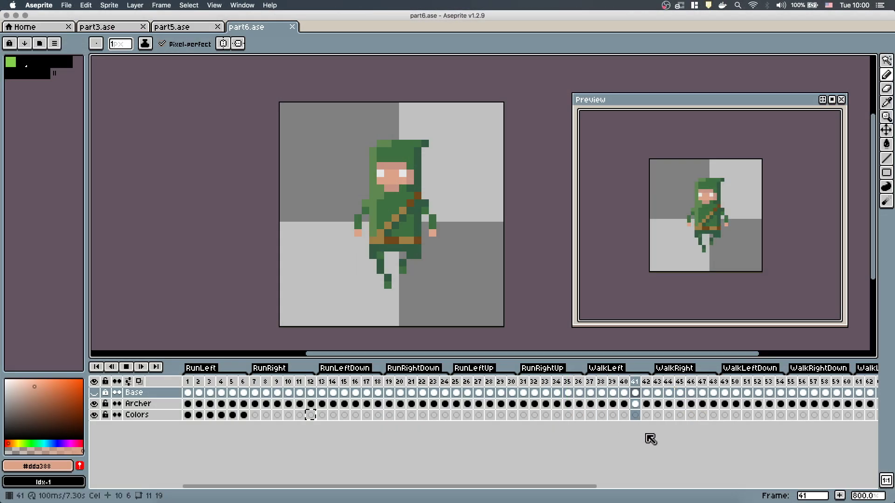
In Aseprite, step through the WalkRight, WalkLeftDown and WalkRightDown frames on the timeline
{"action": "scroll", "coordinate": [494, 427], "scroll_direction": "right", "scroll_amount": 6}
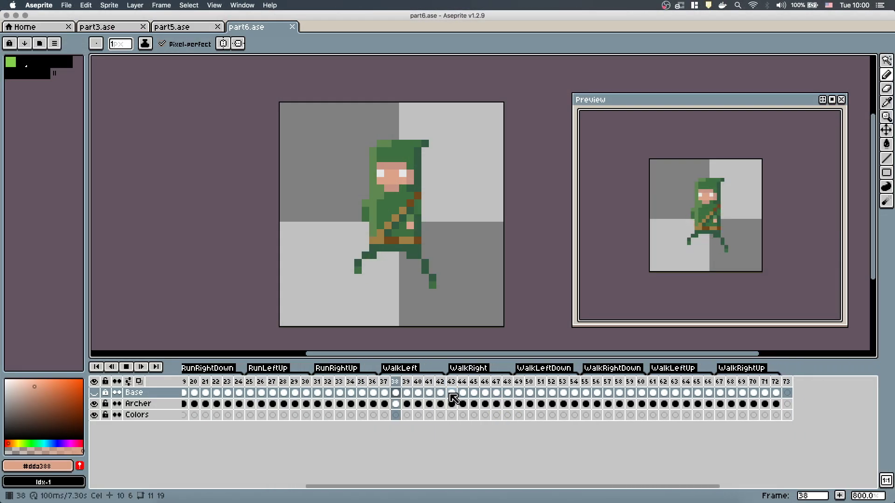
{"action": "left_click", "coordinate": [451, 395]}
{"action": "left_click", "coordinate": [541, 397]}
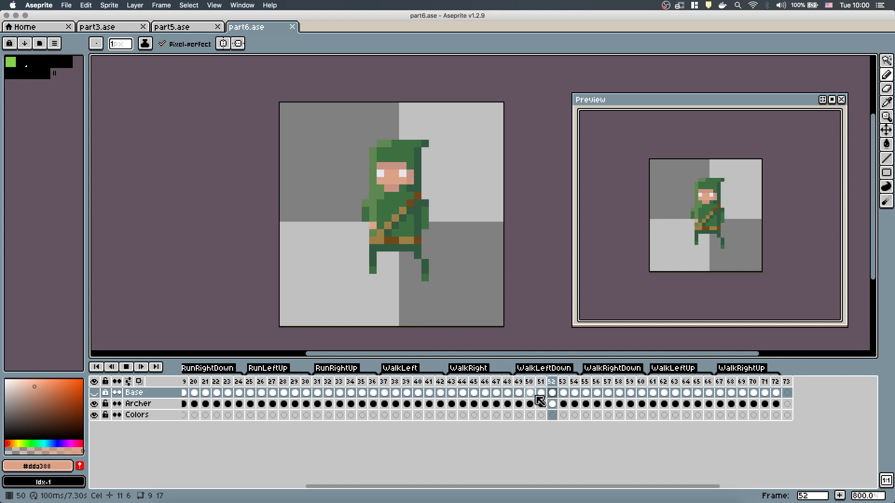
{"action": "left_click", "coordinate": [606, 400]}
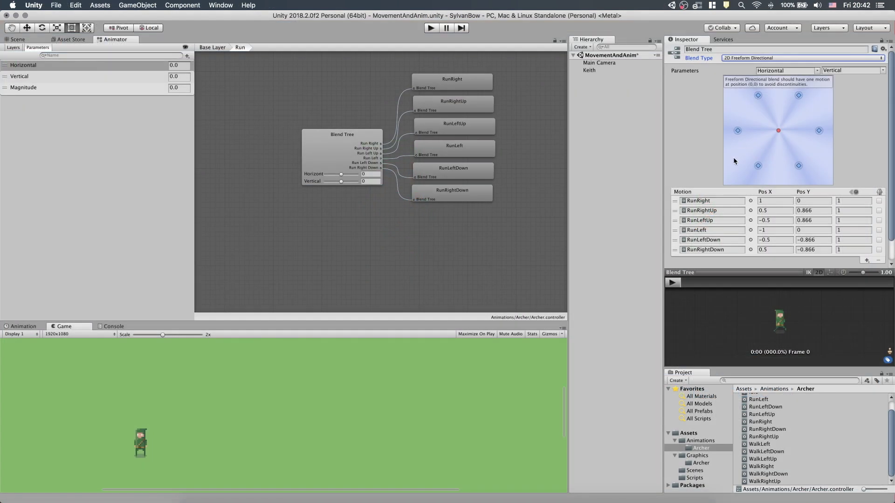
Add motion fields for WalkRight, WalkRightUp and WalkLeftUp to the Run blend tree
{"action": "left_click", "coordinate": [879, 261]}
{"action": "left_click", "coordinate": [858, 268]}
{"action": "left_click", "coordinate": [750, 259]}
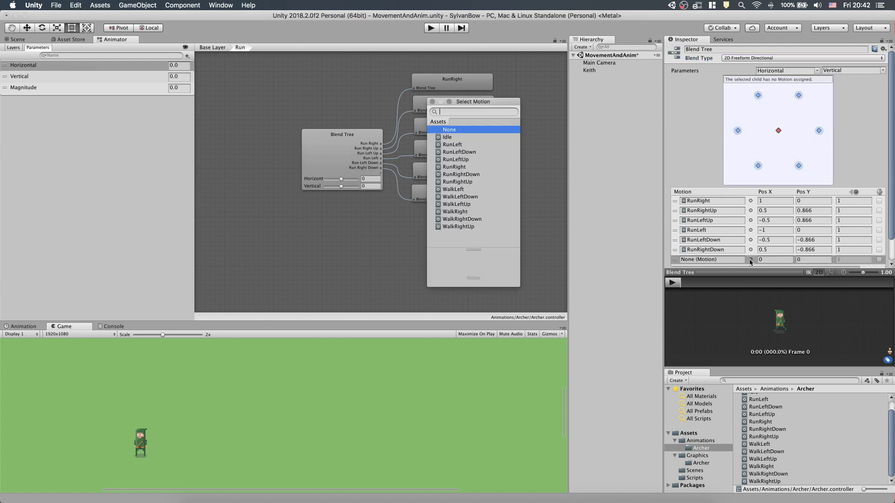
{"action": "left_click", "coordinate": [455, 211]}
{"action": "left_click", "coordinate": [859, 265]}
{"action": "left_click", "coordinate": [750, 236]}
{"action": "left_click", "coordinate": [458, 182]}
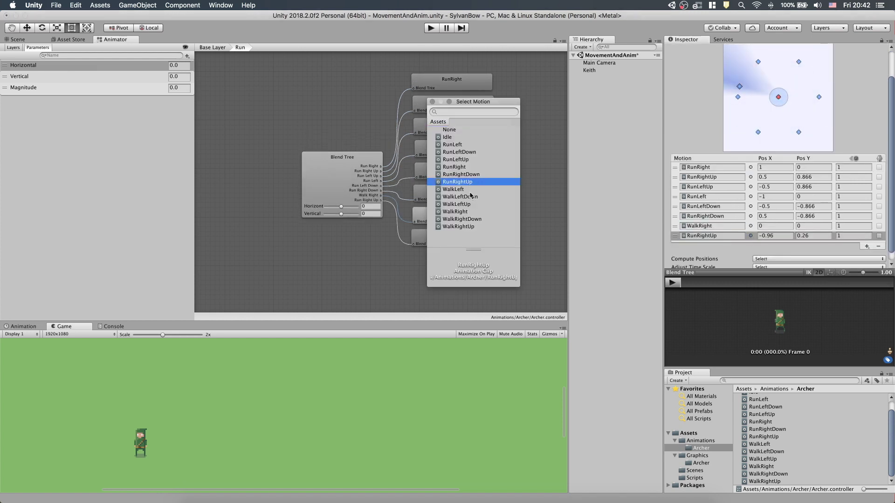
{"action": "left_click", "coordinate": [466, 227]}
{"action": "left_click", "coordinate": [867, 246]}
{"action": "left_click", "coordinate": [860, 242]}
{"action": "left_click", "coordinate": [750, 235]}
{"action": "left_click", "coordinate": [457, 204]}
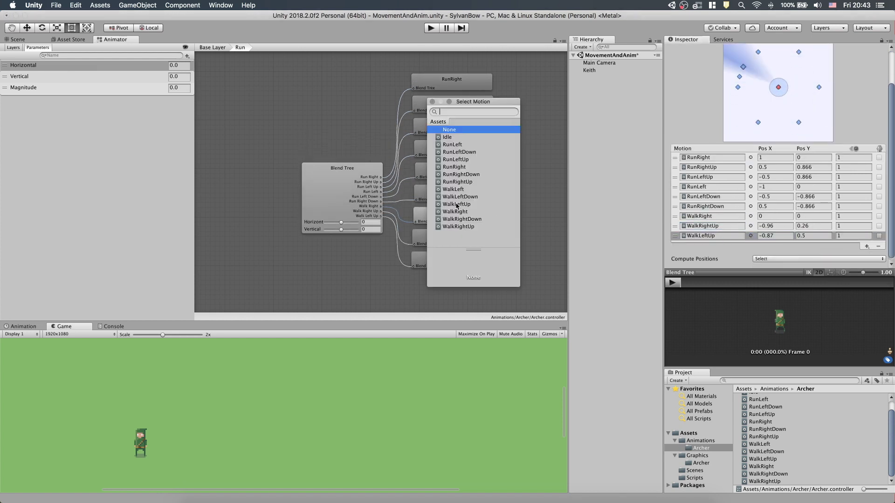
{"action": "left_click", "coordinate": [867, 246]}
Add motion fields for WalkLeft, WalkLeftDown and WalkRightDown to the blend tree
{"action": "left_click", "coordinate": [866, 247]}
{"action": "scroll", "coordinate": [793, 233], "scroll_direction": "down", "scroll_amount": 1}
{"action": "left_click", "coordinate": [751, 226]}
{"action": "left_click", "coordinate": [453, 189]}
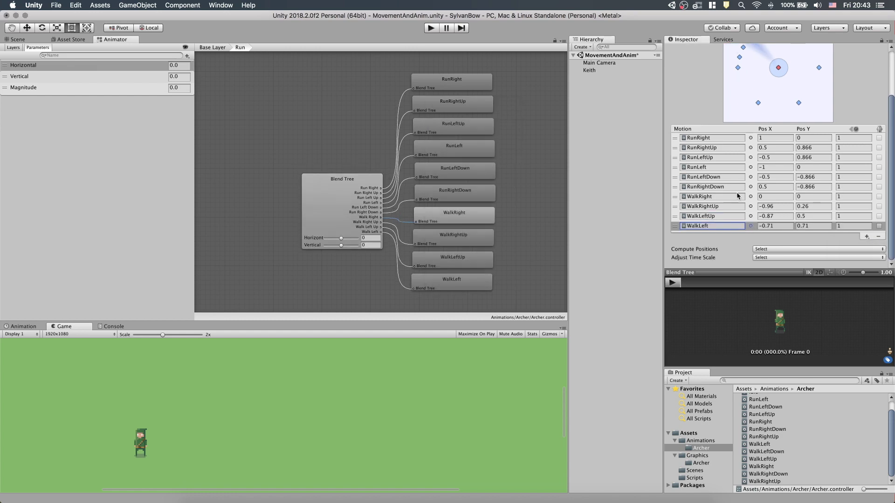
{"action": "left_click", "coordinate": [868, 237]}
{"action": "left_click", "coordinate": [750, 236]}
{"action": "double_click", "coordinate": [455, 197]}
{"action": "left_click", "coordinate": [867, 246]}
{"action": "left_click", "coordinate": [750, 235]}
{"action": "double_click", "coordinate": [462, 219]}
{"action": "scroll", "coordinate": [761, 241], "scroll_direction": "down", "scroll_amount": 1}
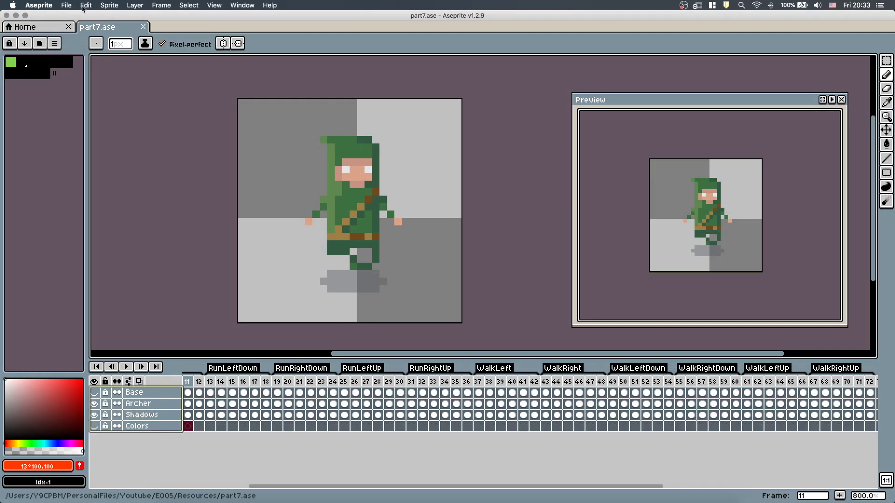
In Aseprite, export the frames as a sprite sheet, overwriting the existing BasicMovement.png
{"action": "left_click", "coordinate": [67, 6]}
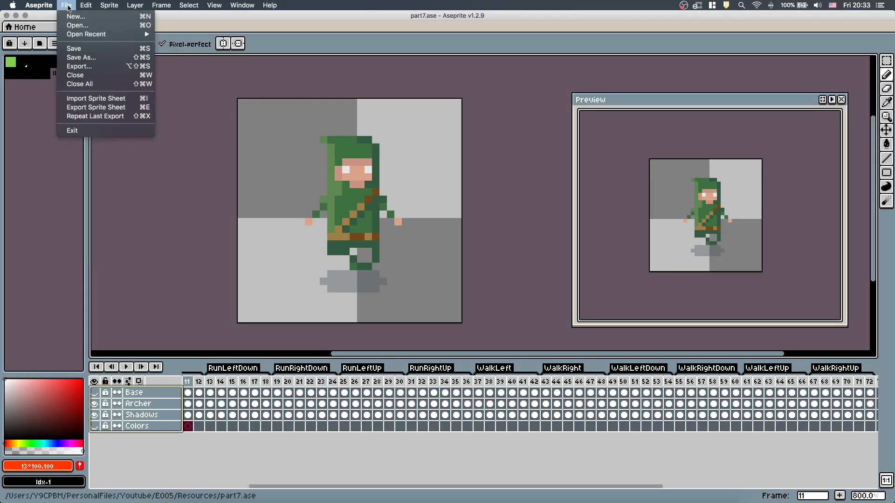
{"action": "left_click", "coordinate": [112, 105]}
{"action": "left_click", "coordinate": [469, 358]}
{"action": "left_click", "coordinate": [432, 295]}
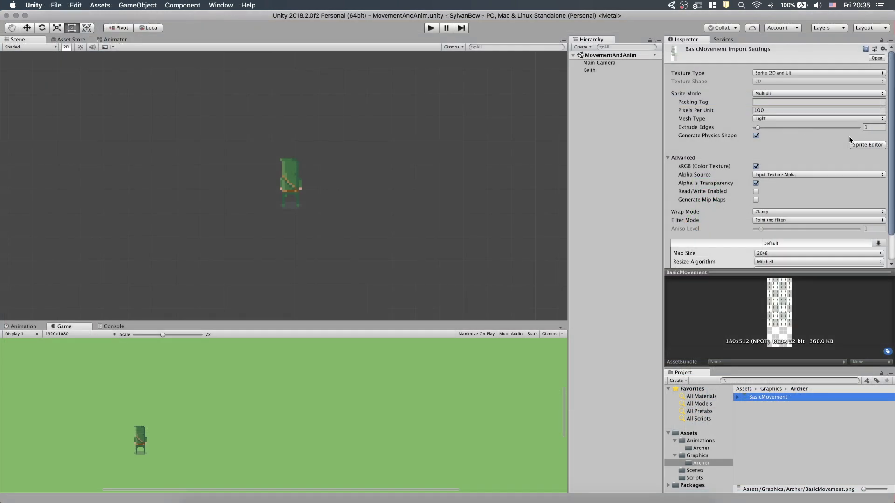
In Unity's Sprite Editor, slice the sheet Grid By Cell Size, apply, and open Animations/Archer
{"action": "left_click", "coordinate": [42, 24]}
{"action": "left_click", "coordinate": [107, 34]}
{"action": "left_click", "coordinate": [106, 42]}
{"action": "left_click", "coordinate": [132, 86]}
{"action": "left_click", "coordinate": [170, 51]}
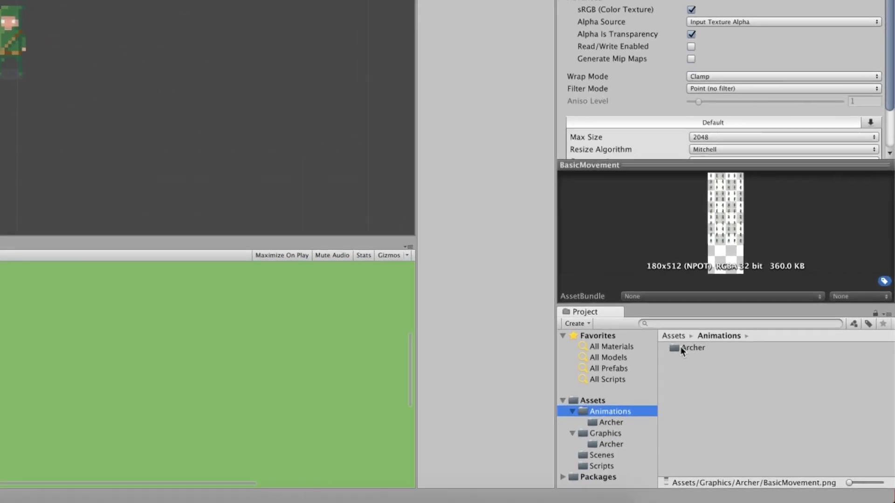
{"action": "double_click", "coordinate": [746, 389]}
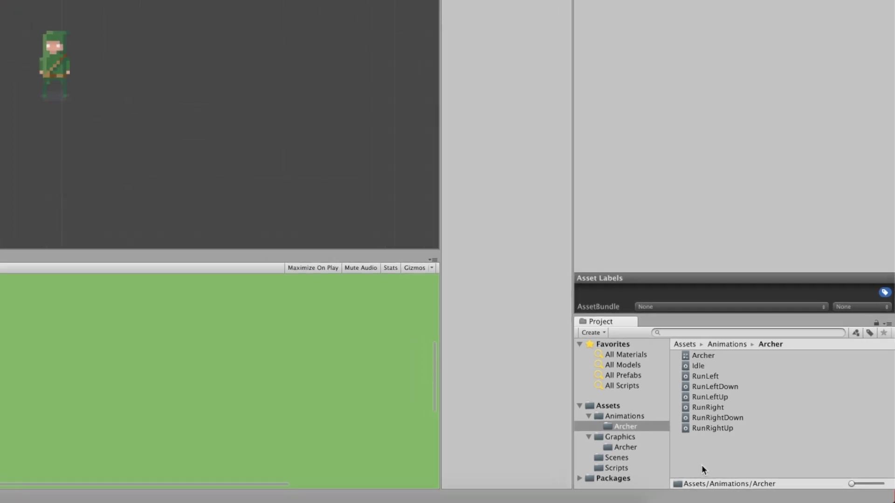
Create the six walk clips through the Animation window and list them in Animations > Archer
{"action": "left_click", "coordinate": [220, 5]}
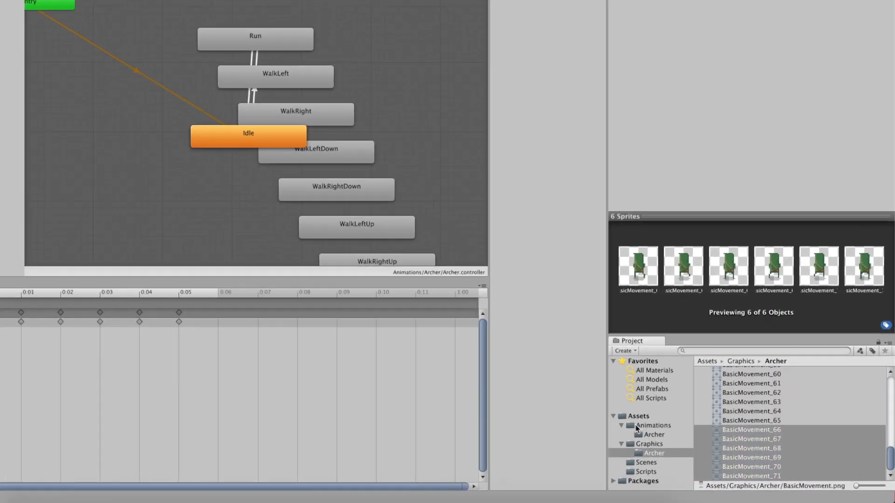
{"action": "left_click", "coordinate": [699, 441]}
{"action": "left_click", "coordinate": [594, 419]}
{"action": "scroll", "coordinate": [770, 419], "scroll_direction": "down", "scroll_amount": 2}
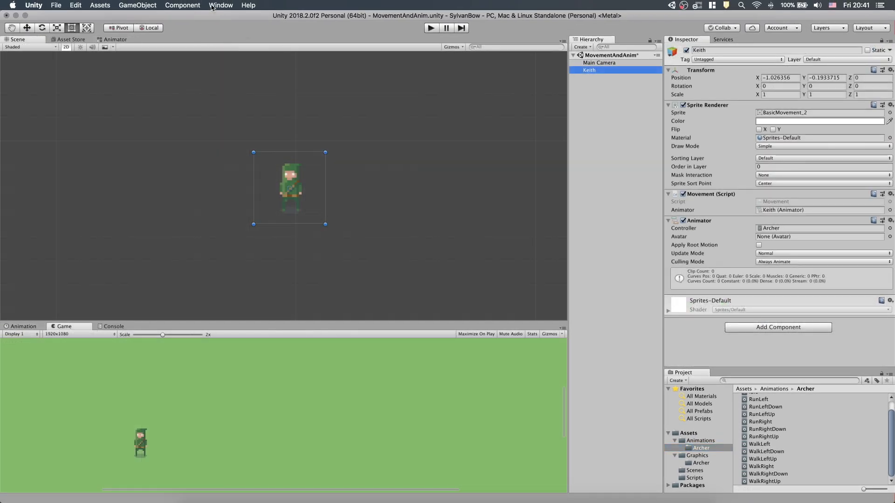
In the Animator, delete all six Walk states, then open the Run state's blend tree
{"action": "left_click", "coordinate": [213, 6]}
{"action": "mouse_move", "coordinate": [245, 110]}
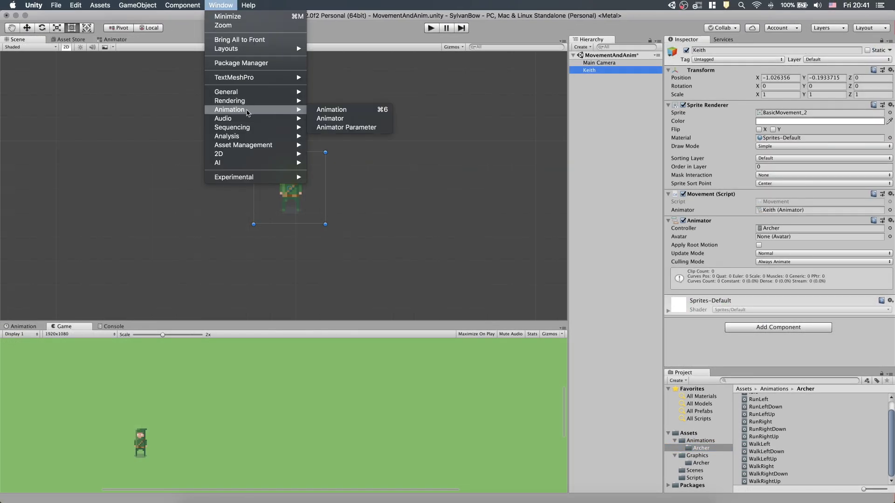
{"action": "left_click", "coordinate": [331, 119]}
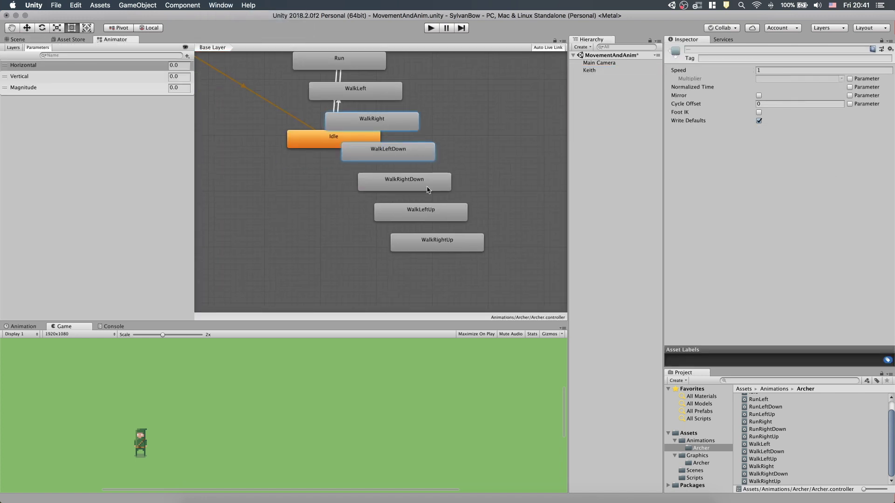
{"action": "left_click_drag", "start_coordinate": [406, 107], "coordinate": [445, 242]}
{"action": "key", "text": "Delete"}
{"action": "left_click", "coordinate": [378, 144]}
{"action": "key", "text": "Delete"}
{"action": "middle_click_drag", "start_coordinate": [423, 162], "coordinate": [446, 192]}
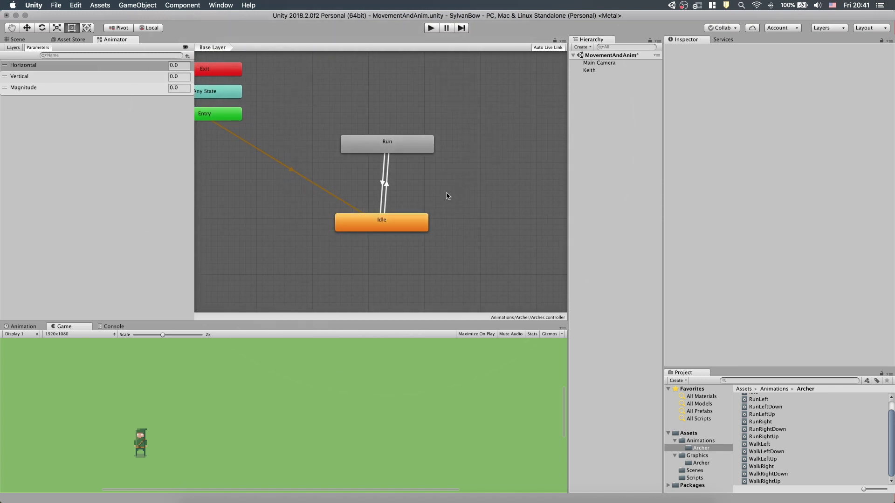
{"action": "double_click", "coordinate": [401, 142]}
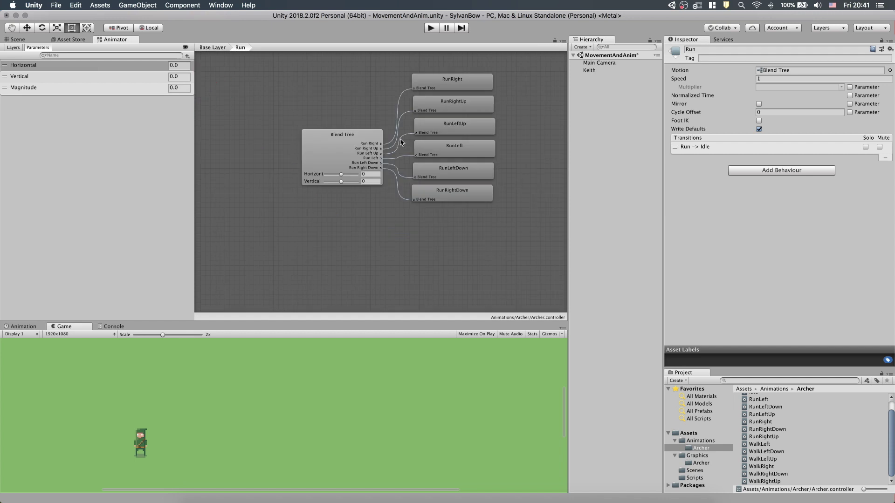
Set the Run blend tree's blend type to 2D Freeform Directional
{"action": "left_click", "coordinate": [349, 144]}
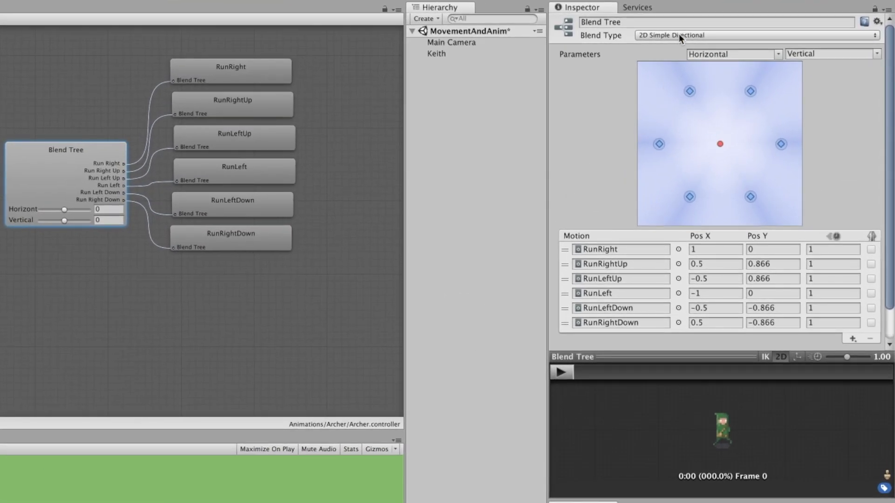
{"action": "left_click", "coordinate": [680, 35]}
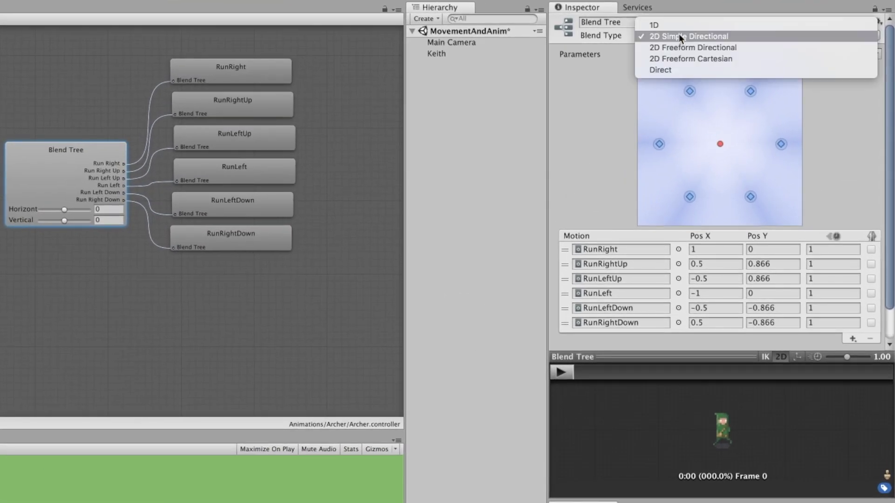
{"action": "left_click", "coordinate": [688, 47]}
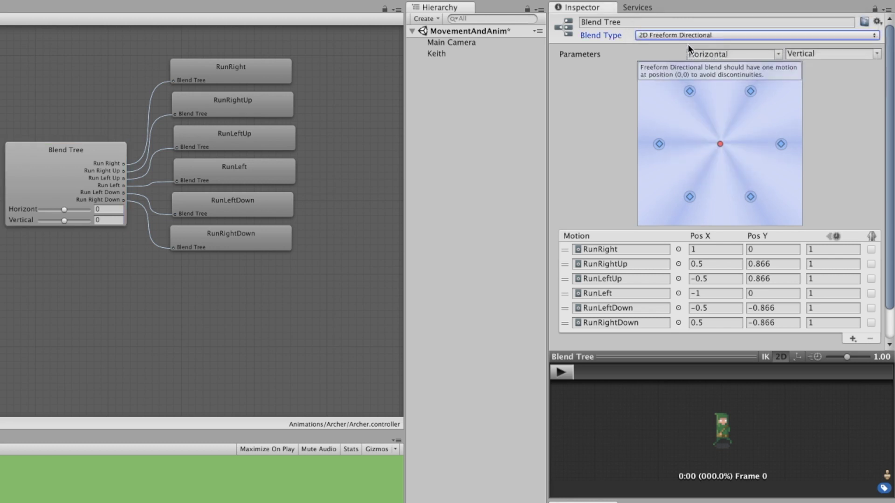
Add WalkRight and WalkRightUp as new motions in the blend tree
{"action": "left_click", "coordinate": [853, 339]}
{"action": "left_click", "coordinate": [849, 348]}
{"action": "left_click", "coordinate": [678, 338]}
{"action": "left_click", "coordinate": [260, 264]}
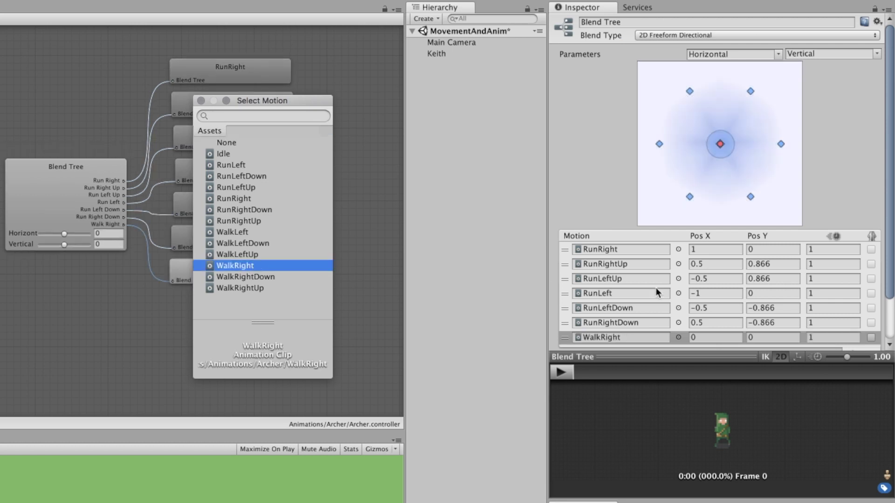
{"action": "scroll", "coordinate": [869, 315], "scroll_direction": "down", "scroll_amount": 2}
{"action": "left_click", "coordinate": [853, 302]}
{"action": "left_click", "coordinate": [678, 302]}
{"action": "left_click", "coordinate": [256, 222]}
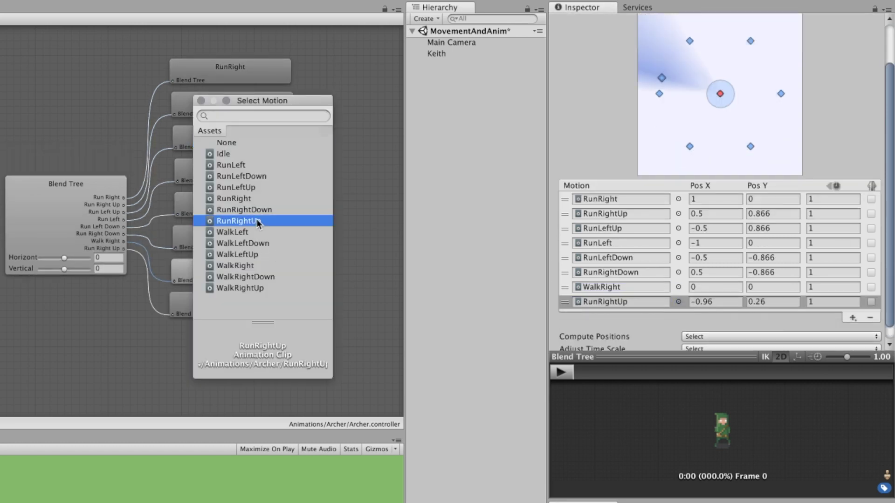
{"action": "left_click", "coordinate": [256, 277]}
{"action": "left_click", "coordinate": [257, 288]}
{"action": "left_click", "coordinate": [201, 101]}
Add WalkLeftUp and WalkLeft as new motions in the blend tree
{"action": "left_click", "coordinate": [852, 302]}
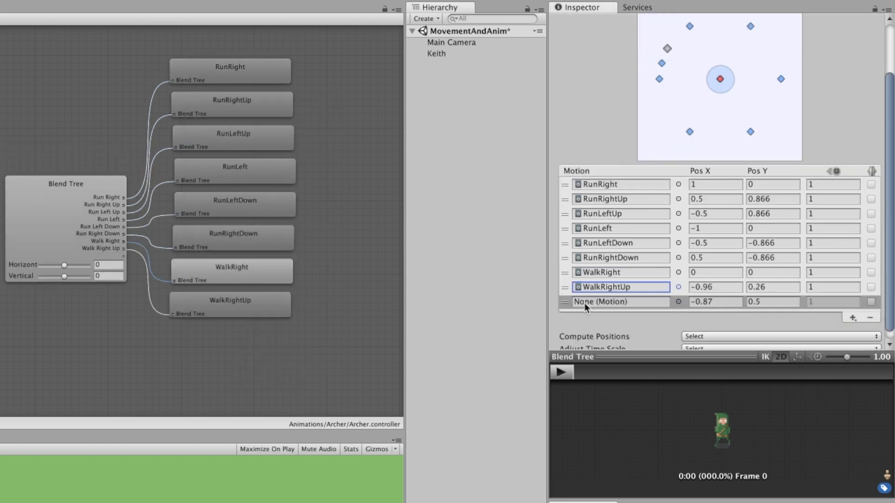
{"action": "left_click", "coordinate": [679, 302]}
{"action": "double_click", "coordinate": [229, 256]}
{"action": "scroll", "coordinate": [863, 305], "scroll_direction": "down", "scroll_amount": 1}
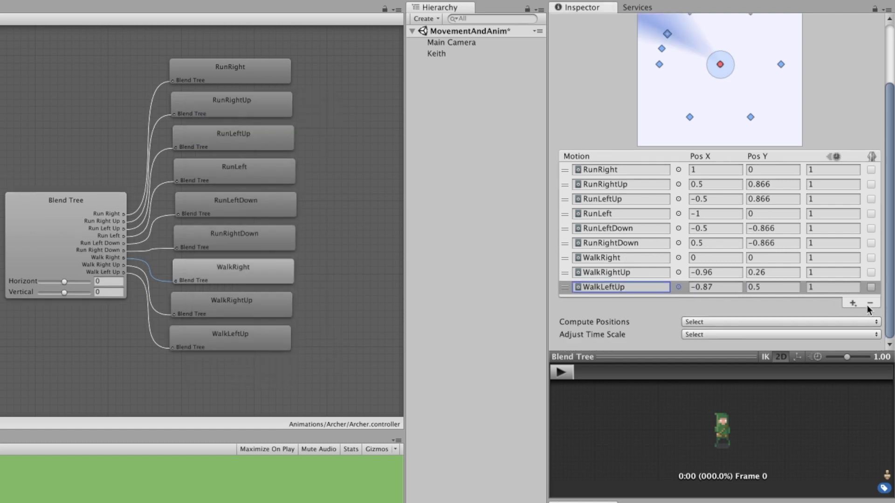
{"action": "left_click", "coordinate": [852, 303]}
{"action": "left_click", "coordinate": [844, 315]}
{"action": "left_click", "coordinate": [679, 302]}
{"action": "double_click", "coordinate": [236, 232]}
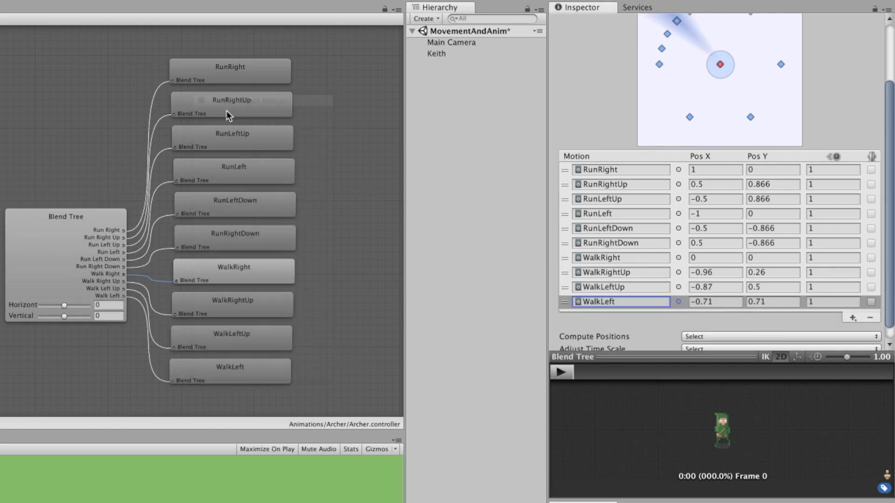
{"action": "scroll", "coordinate": [863, 305], "scroll_direction": "down", "scroll_amount": 1}
Add WalkLeftDown and WalkRightDown as the final motions in the blend tree
{"action": "left_click", "coordinate": [853, 303]}
{"action": "left_click", "coordinate": [847, 314]}
{"action": "left_click", "coordinate": [679, 302]}
{"action": "double_click", "coordinate": [243, 244]}
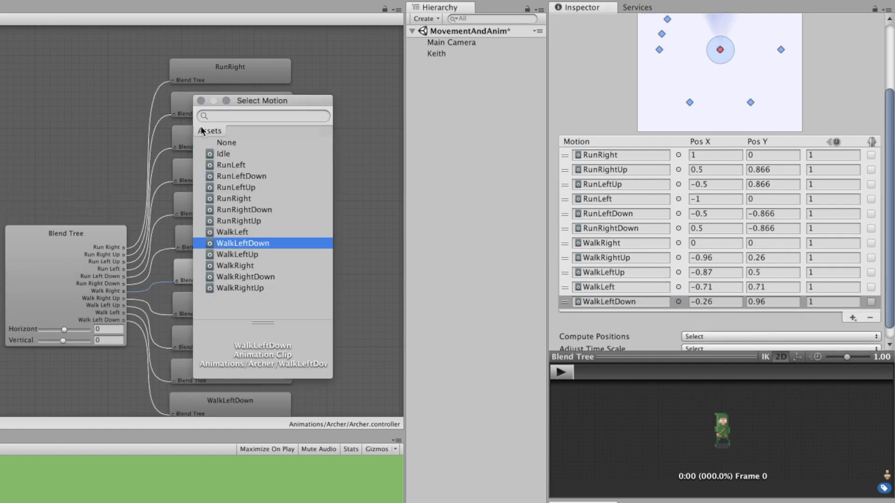
{"action": "scroll", "coordinate": [862, 305], "scroll_direction": "down", "scroll_amount": 1}
{"action": "left_click", "coordinate": [853, 303]}
{"action": "left_click", "coordinate": [846, 313]}
{"action": "left_click", "coordinate": [679, 302]}
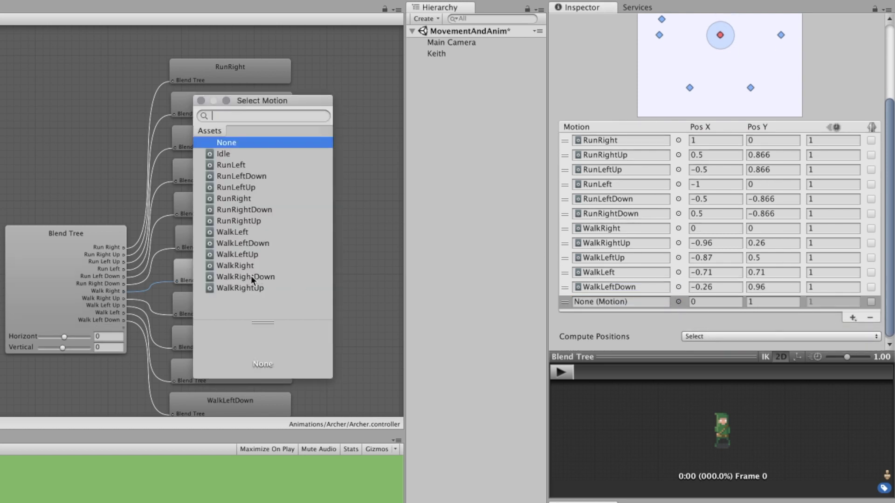
{"action": "double_click", "coordinate": [262, 279]}
{"action": "scroll", "coordinate": [607, 261], "scroll_direction": "down", "scroll_amount": 1}
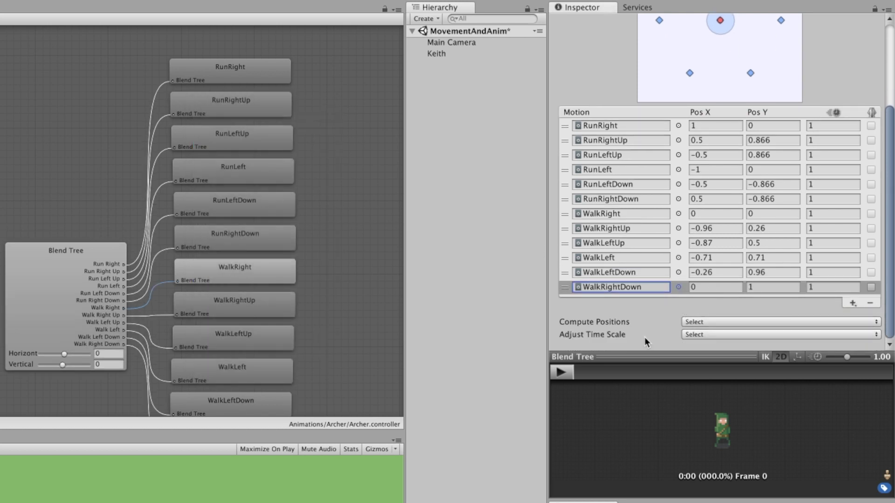
Enter walk positions in a 0.1 hexagon: WalkRight (0.1, 0), diagonals at ±0.05, ±0.0866
{"action": "left_click", "coordinate": [719, 215]}
{"action": "type", "text": ".1"}
{"action": "key", "text": "Tab"}
{"action": "key", "text": "Tab"}
{"action": "key", "text": "Tab"}
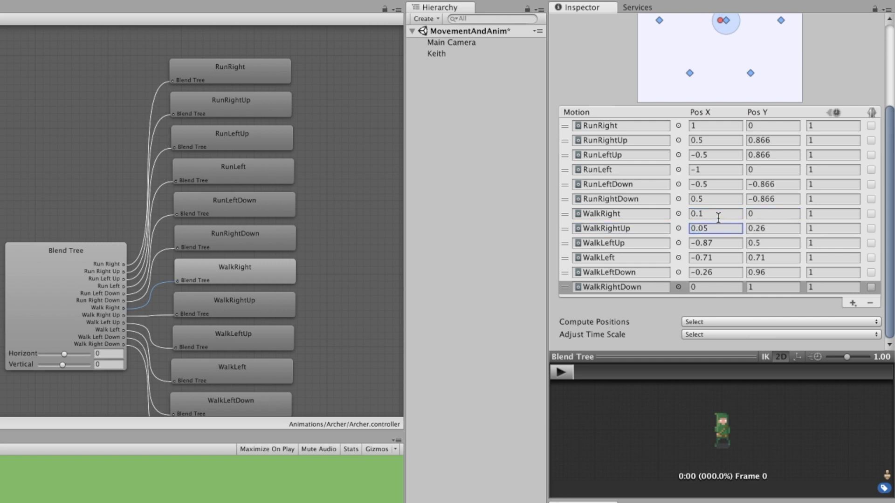
{"action": "type", "text": "0.0866"}
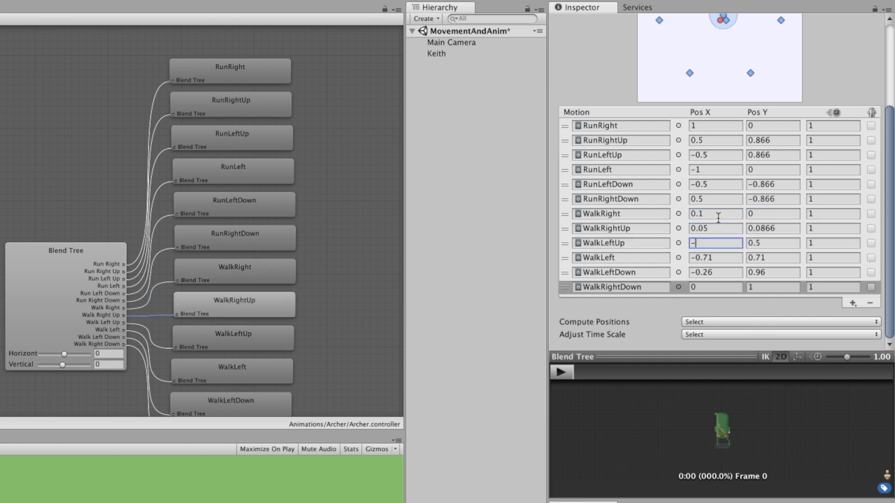
{"action": "type", "text": "0.0866"}
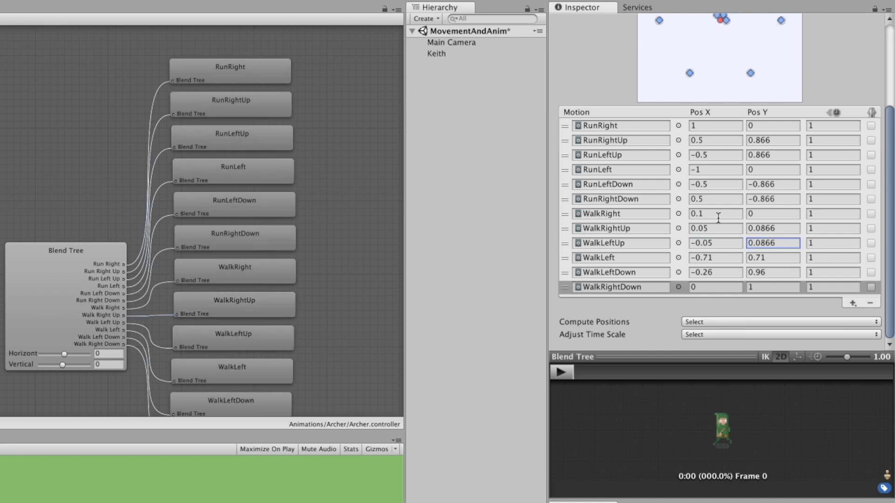
{"action": "key", "text": "Tab"}
{"action": "key", "text": "Tab"}
{"action": "key", "text": "Tab"}
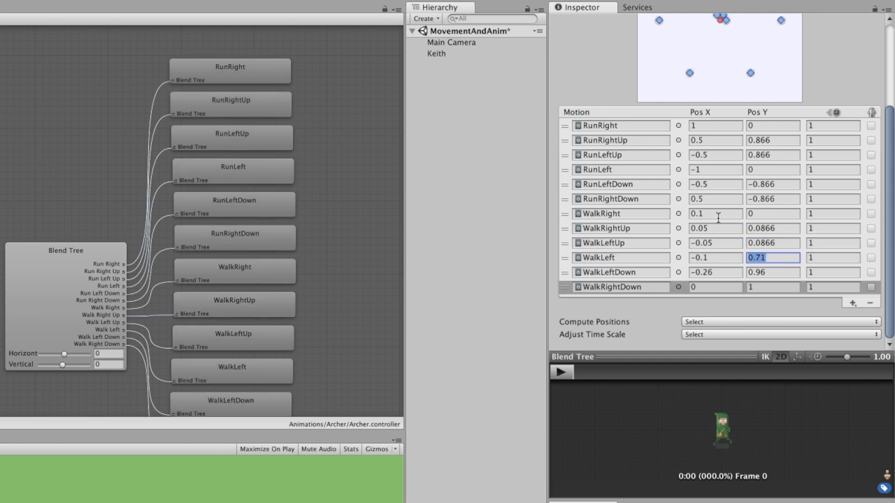
{"action": "key", "text": "Tab"}
{"action": "key", "text": "Tab"}
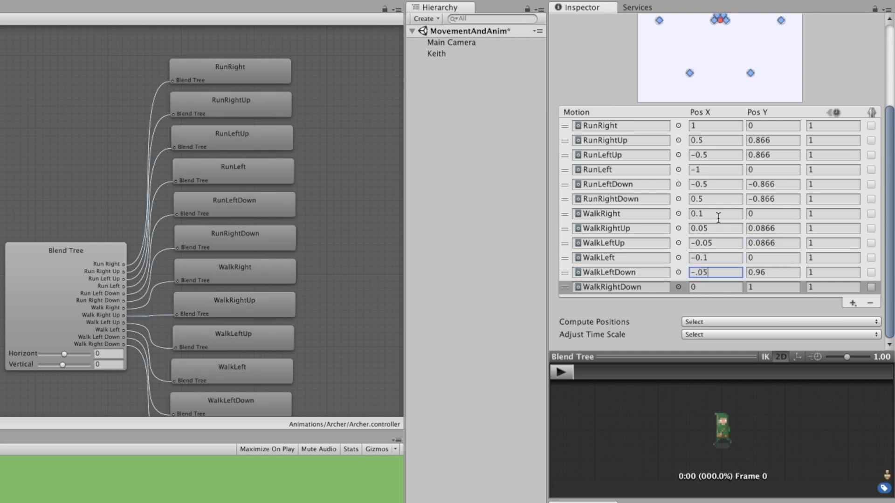
{"action": "key", "text": "Tab"}
{"action": "key", "text": "Tab"}
{"action": "key", "text": "Tab"}
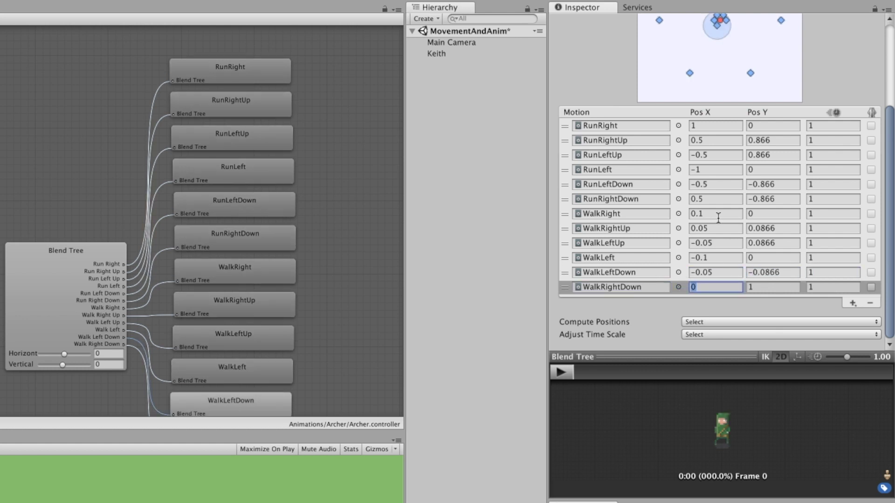
{"action": "type", "text": "-.0866"}
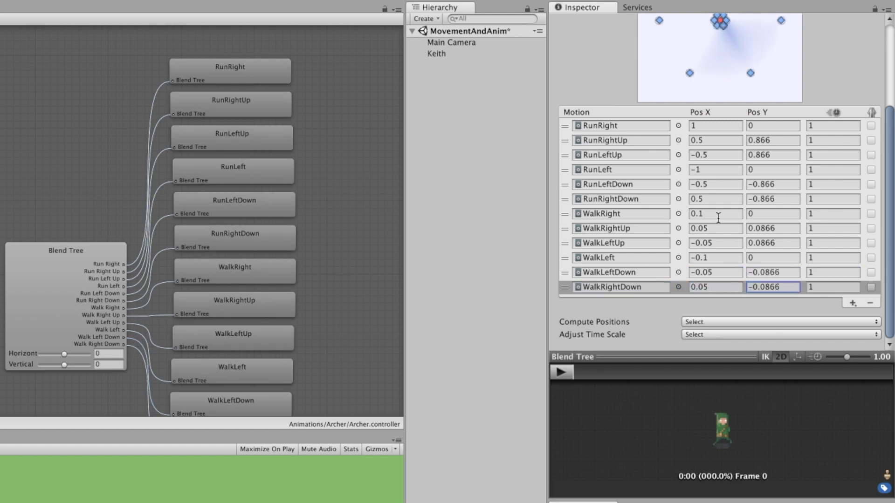
{"action": "scroll", "coordinate": [824, 177], "scroll_direction": "up", "scroll_amount": 4}
Enlarge and play the blend tree preview, dragging the blend point left to about -0.60
{"action": "scroll", "coordinate": [824, 177], "scroll_direction": "up", "scroll_amount": 1}
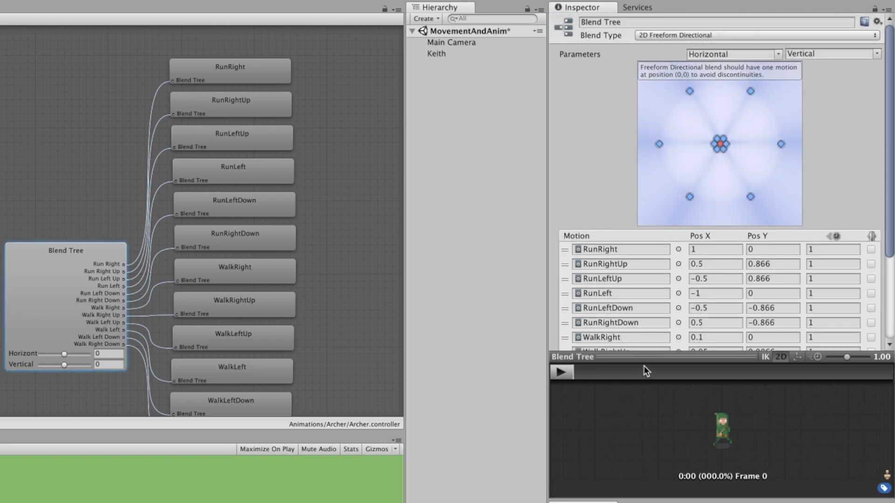
{"action": "left_click_drag", "start_coordinate": [645, 360], "coordinate": [665, 256]}
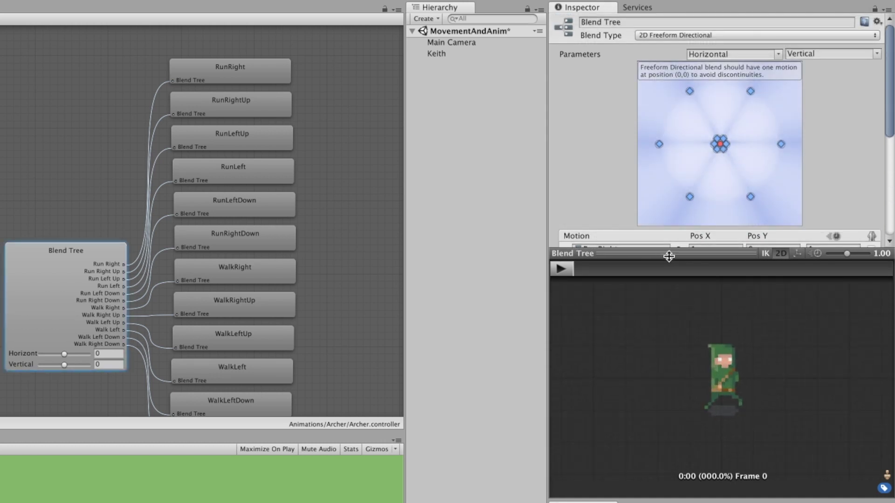
{"action": "left_click", "coordinate": [560, 270]}
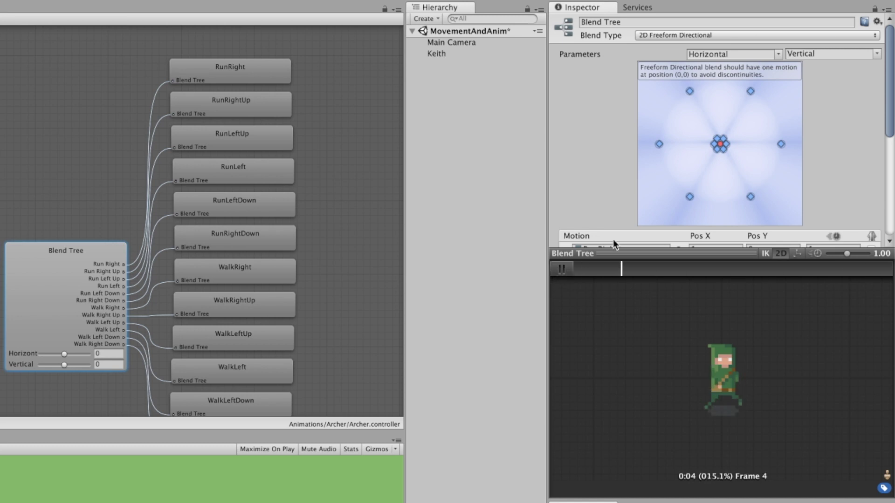
{"action": "left_click_drag", "start_coordinate": [715, 144], "coordinate": [695, 141]}
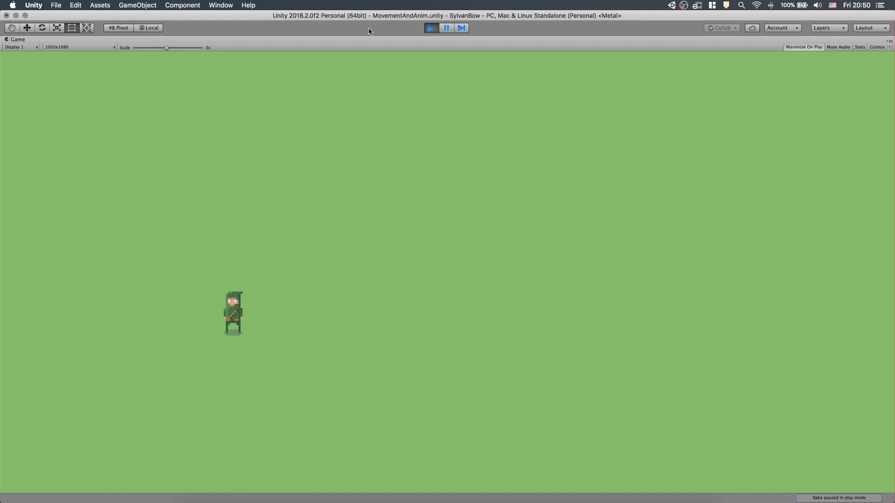
In Play mode, steer the archer right, up, left and down repeatedly to test walking animations
{"action": "key", "text": "Right"}
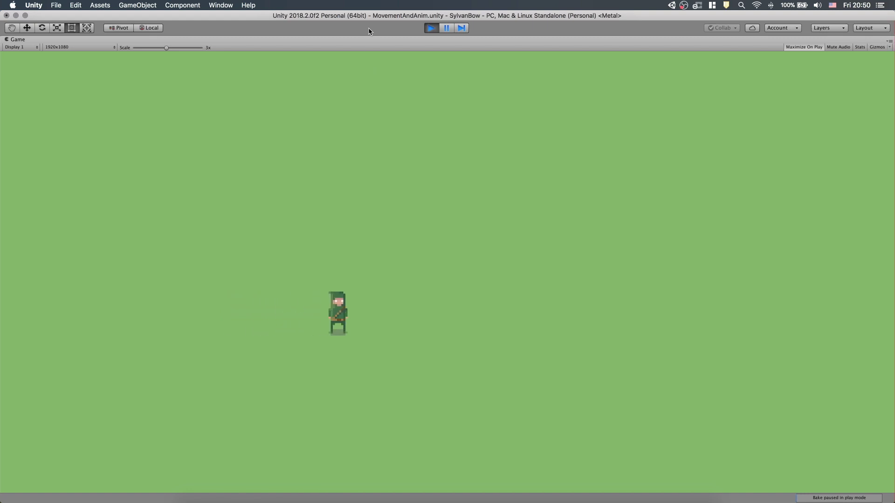
{"action": "key", "text": "Right"}
{"action": "key", "text": "Up"}
{"action": "key", "text": "Left"}
{"action": "key", "text": "Down"}
{"action": "key", "text": "Right"}
{"action": "key", "text": "Up"}
{"action": "key", "text": "Left"}
{"action": "key", "text": "Down"}
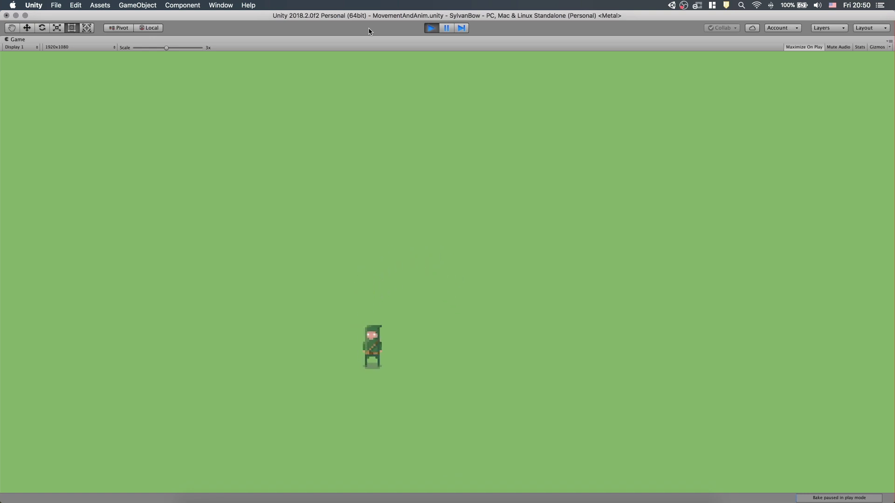
{"action": "key", "text": "Right"}
{"action": "key", "text": "Up"}
{"action": "key", "text": "Left"}
{"action": "key", "text": "Down"}
{"action": "key", "text": "Right"}
{"action": "key", "text": "Up"}
{"action": "key", "text": "Down"}
{"action": "key", "text": "Right"}
{"action": "key", "text": "Up"}
{"action": "key", "text": "Left"}
{"action": "key", "text": "Down"}
{"action": "key", "text": "Right"}
{"action": "key", "text": "Up"}
{"action": "key", "text": "Left"}
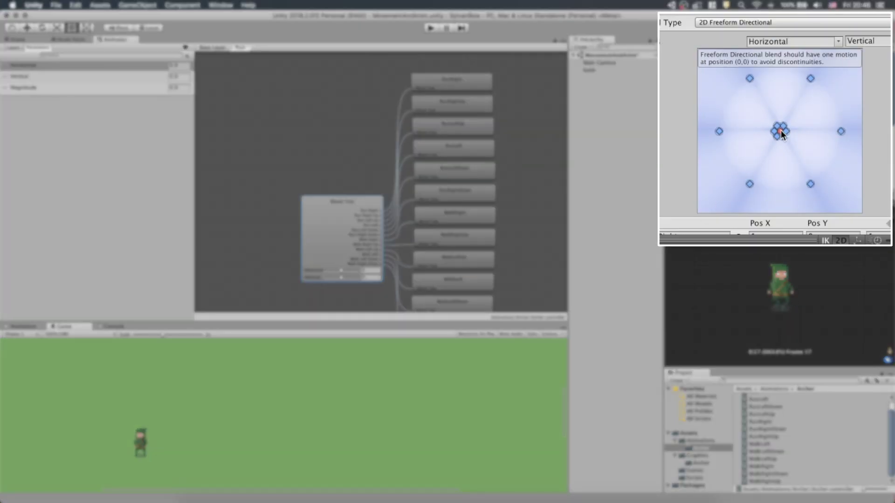
Drag the blend point from the centre left toward RunLeft, past the inner walk ring
{"action": "left_click_drag", "start_coordinate": [781, 131], "coordinate": [742, 131]}
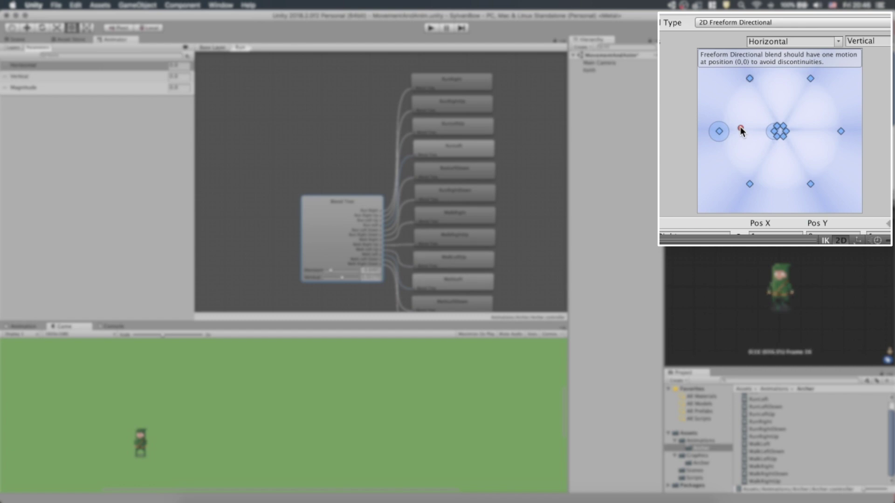